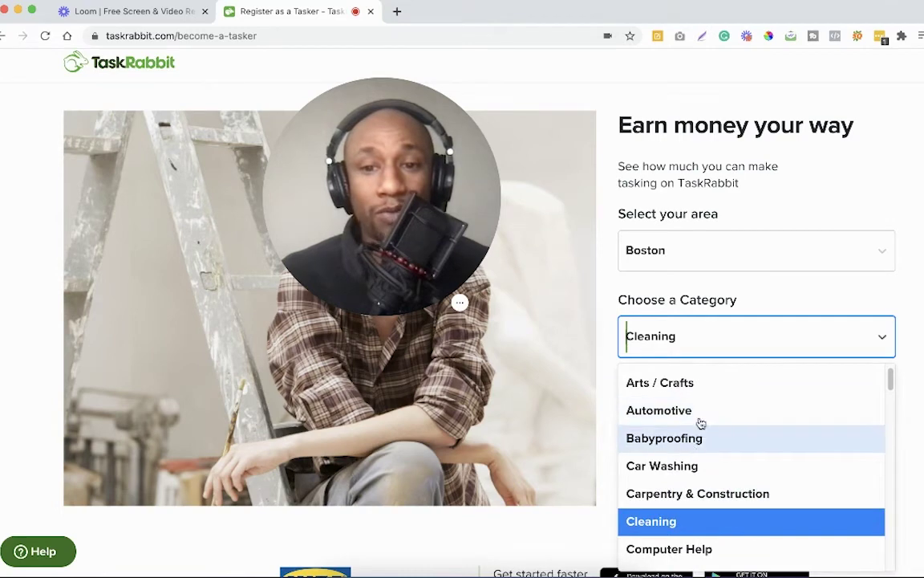
# Look through the full list of task categories available for Boston, from Arts / Crafts to Research, keeping Cleaning selected
pyautogui.scroll(-3, 703, 410)
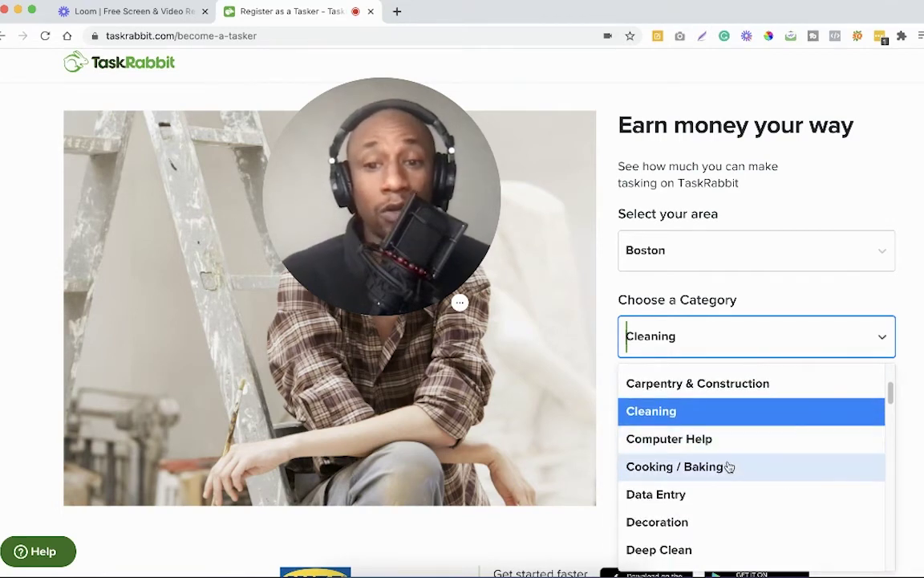
pyautogui.scroll(-3, 729, 466)
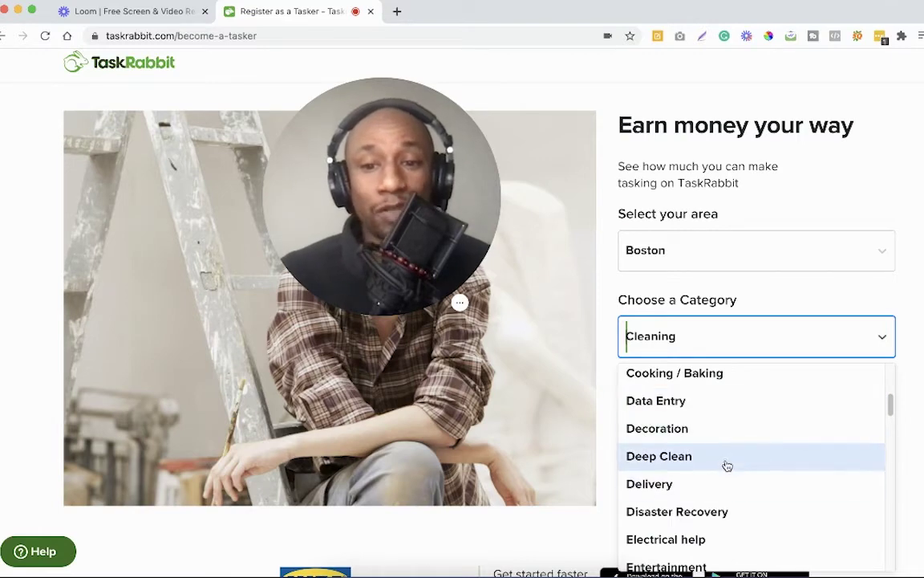
pyautogui.scroll(-2, 729, 472)
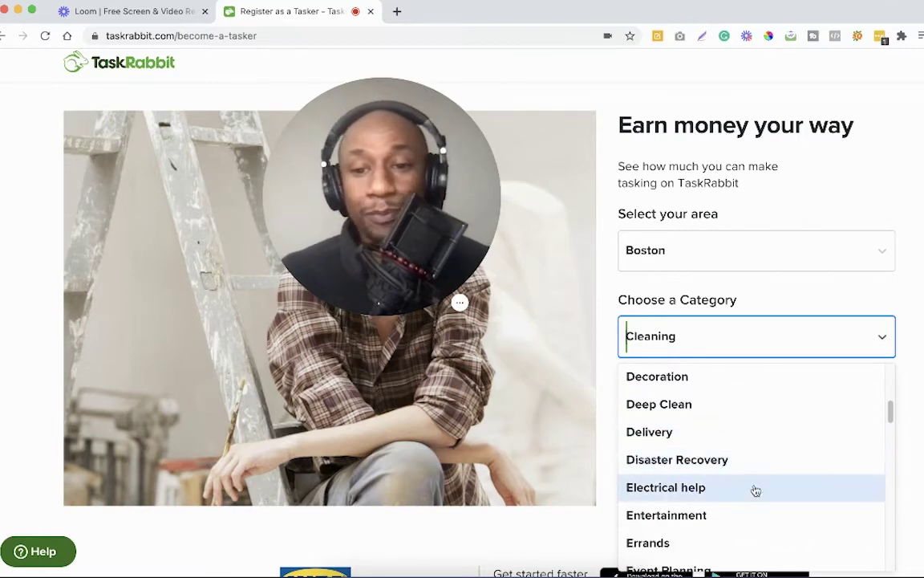
pyautogui.scroll(-2, 763, 488)
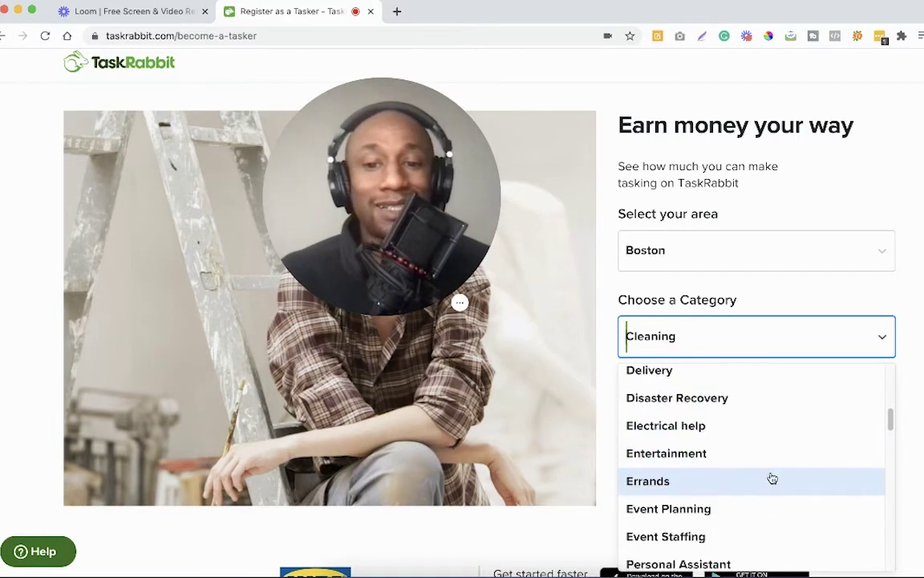
pyautogui.scroll(-4, 755, 457)
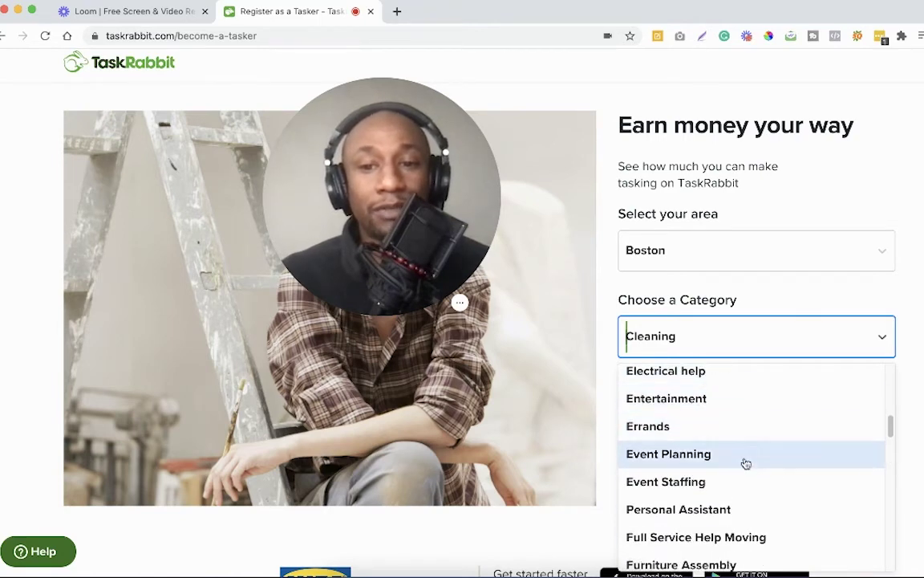
pyautogui.scroll(-4, 747, 458)
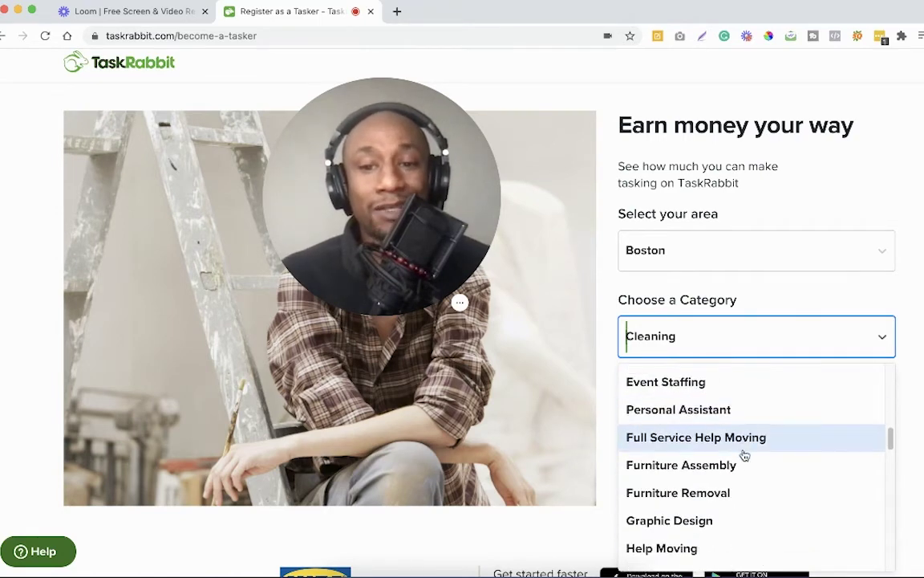
pyautogui.scroll(-5, 761, 484)
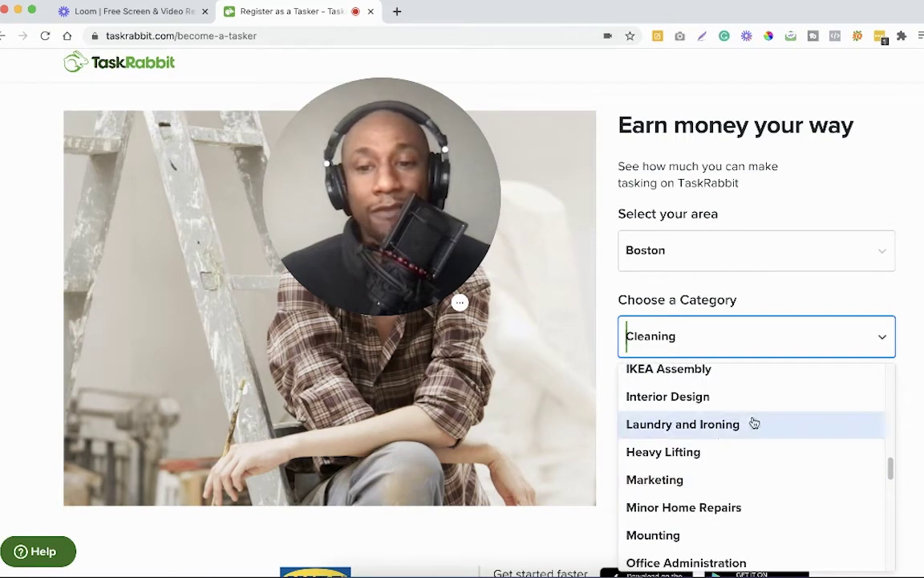
pyautogui.scroll(-8, 774, 456)
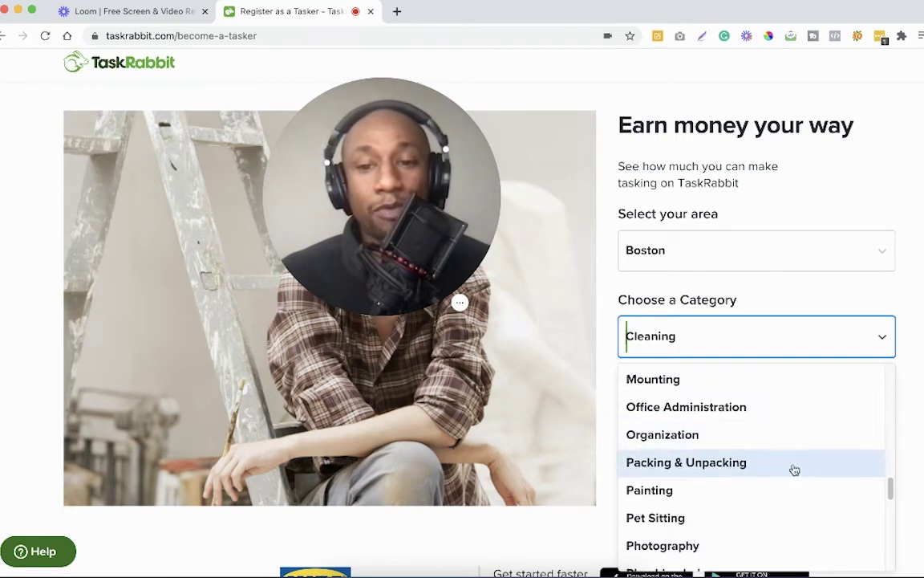
pyautogui.scroll(-2, 780, 472)
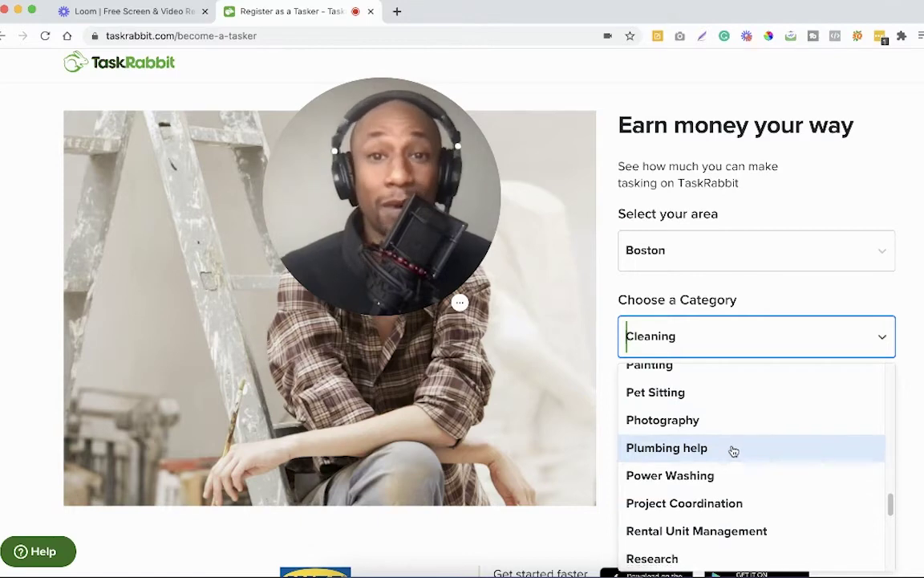
pyautogui.press('Escape')
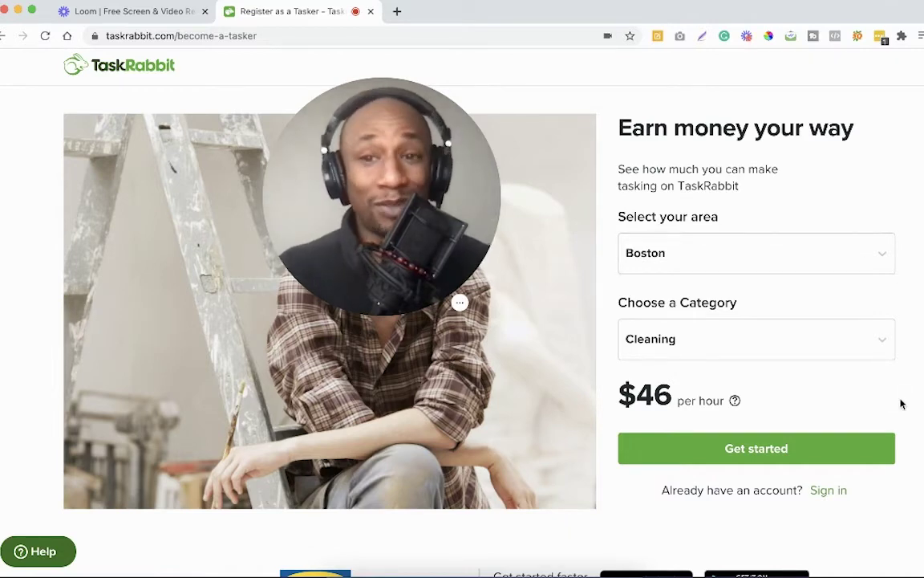
# Start the Tasker registration for Cleaning in Boston and review the fields of the account creation form
pyautogui.scroll(1, 904, 404)
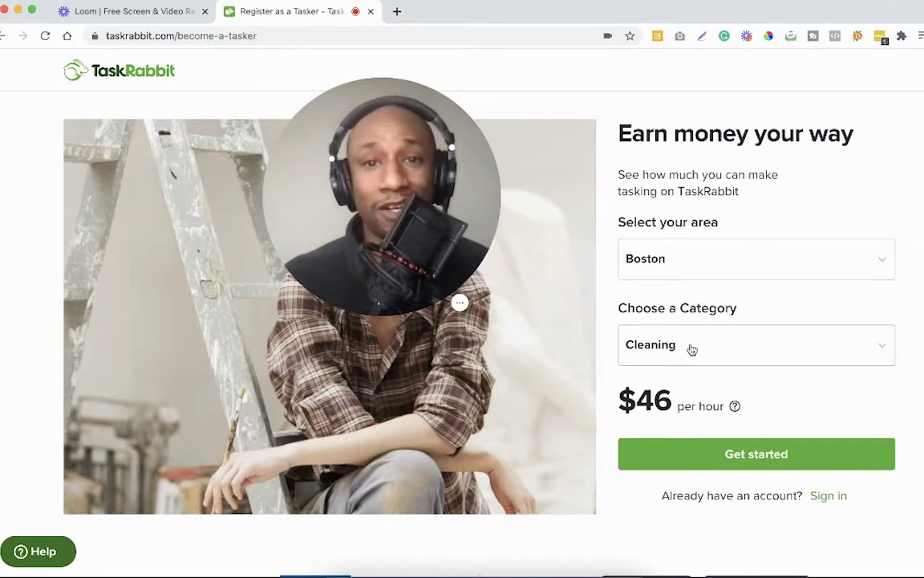
pyautogui.click(756, 453)
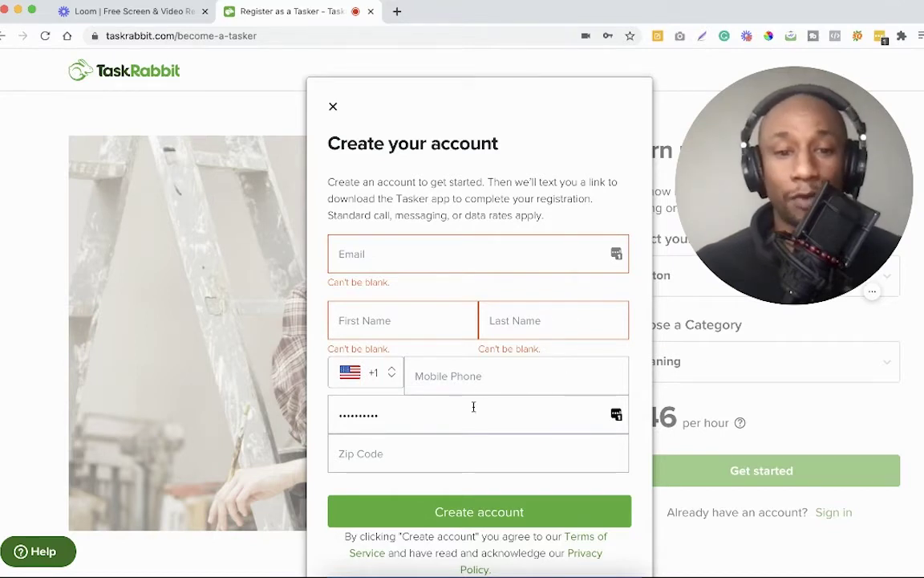
pyautogui.scroll(-1, 334, 427)
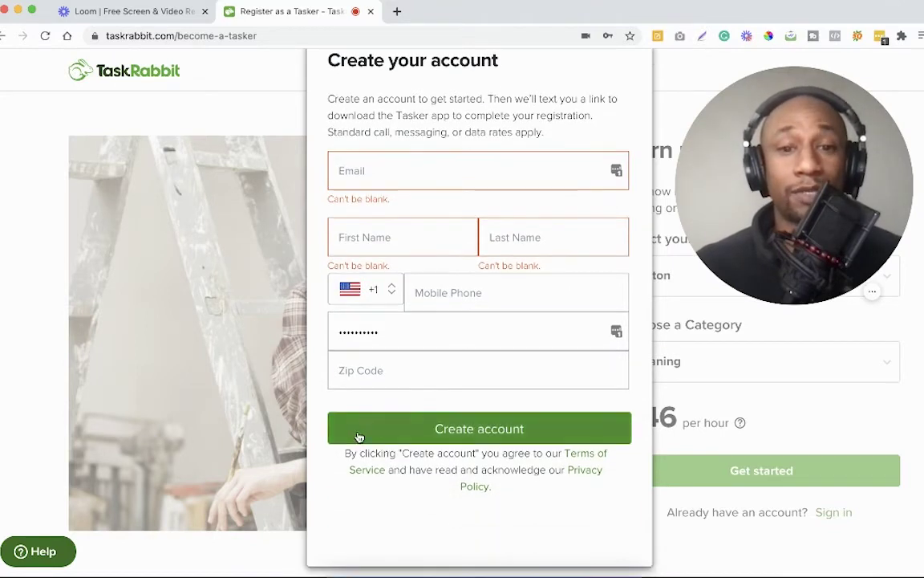
# Fill in the email, first and last name, mobile phone, account password and zip code, and create the account
pyautogui.scroll(1, 359, 437)
pyautogui.click(398, 258)
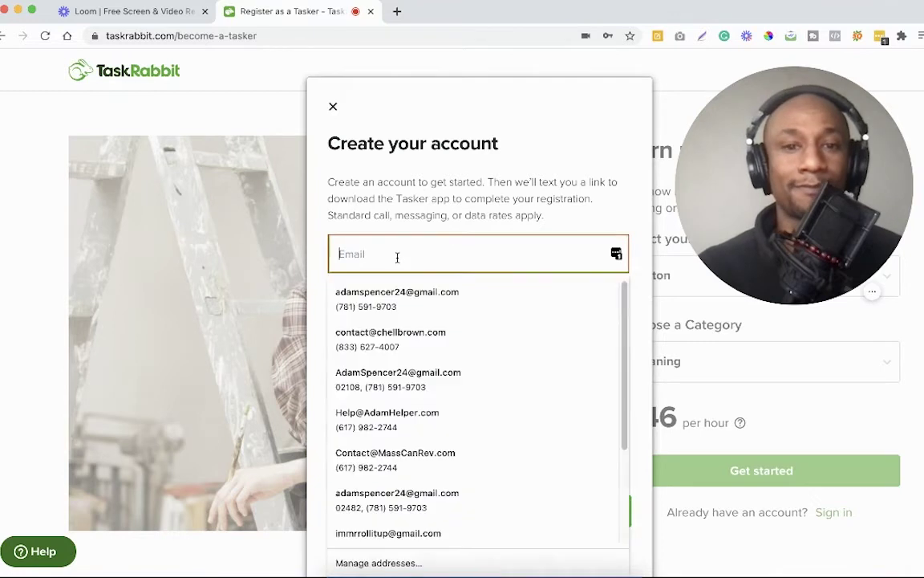
pyautogui.click(505, 496)
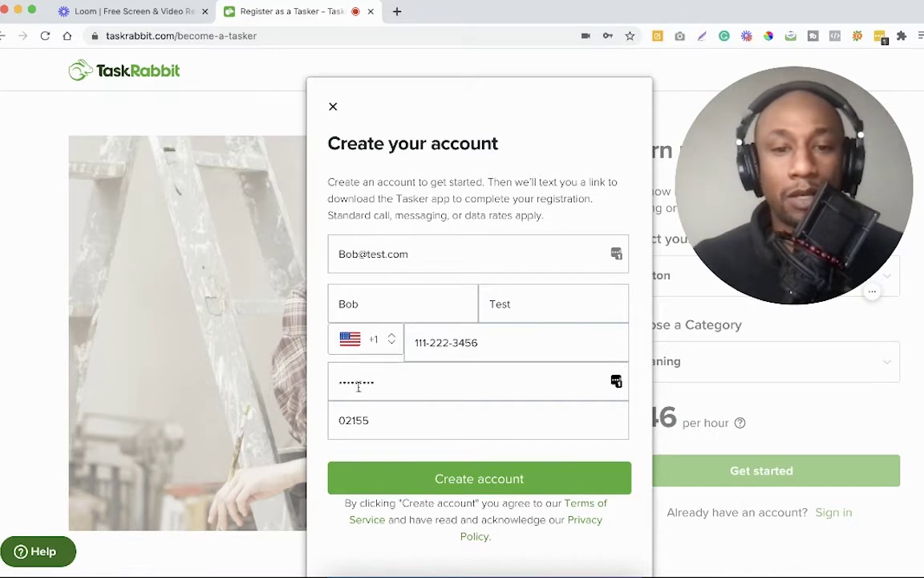
pyautogui.click(491, 480)
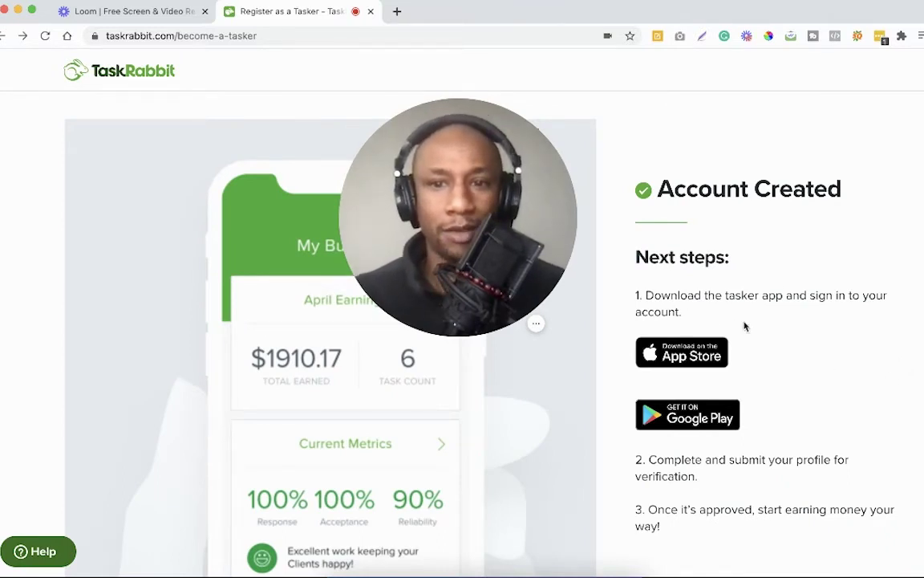
# Read the next steps for new Taskers, covering the app download, profile verification and approval
pyautogui.scroll(-2, 758, 377)
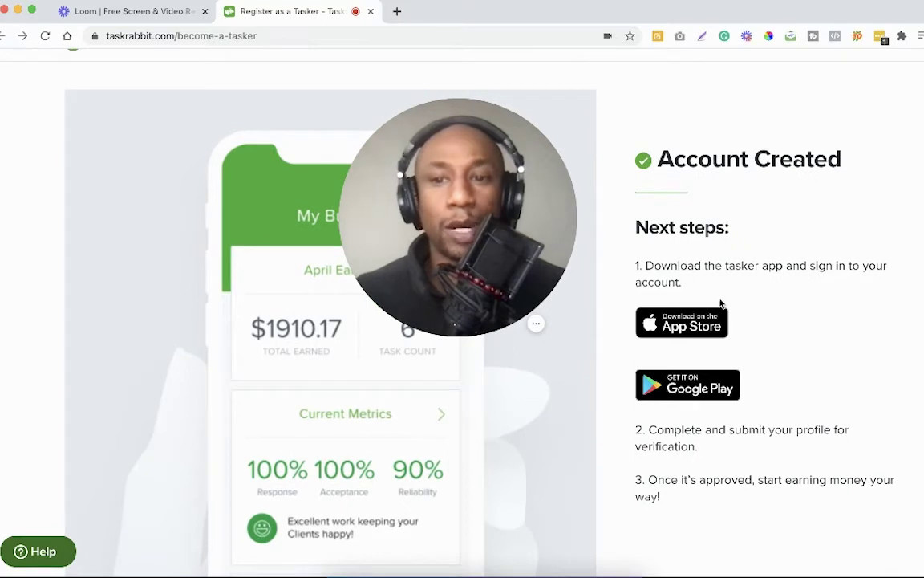
pyautogui.moveTo(833, 266); pyautogui.dragTo(787, 293)
pyautogui.click(785, 322)
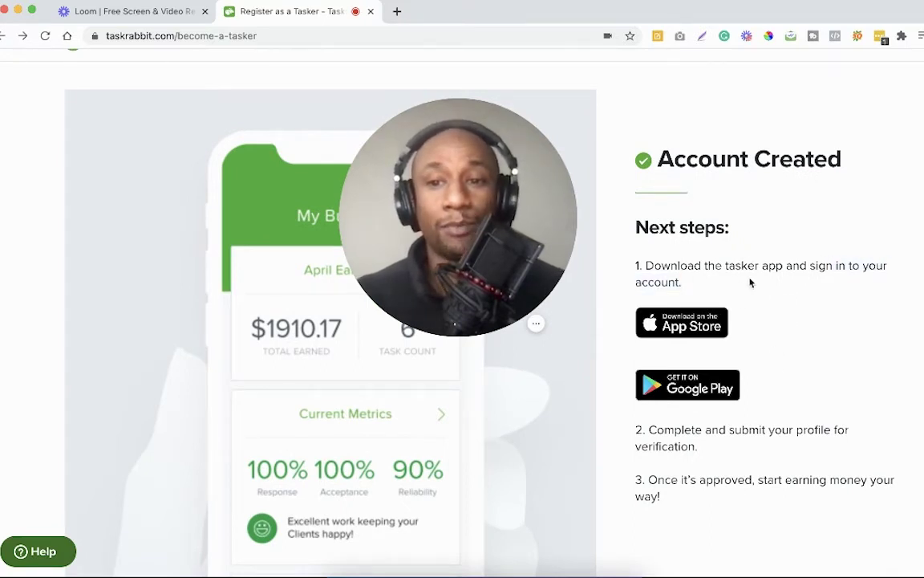
pyautogui.scroll(-2, 742, 330)
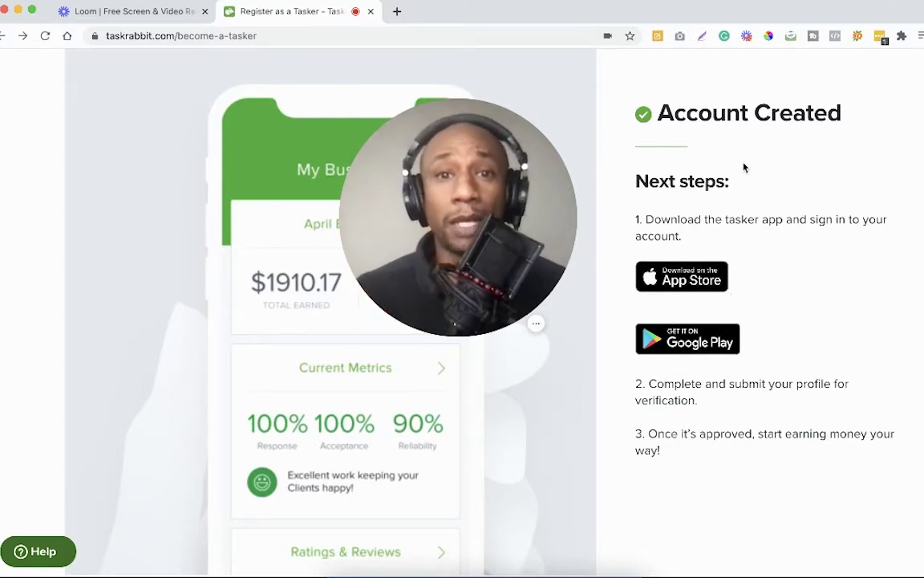
pyautogui.moveTo(480, 308)
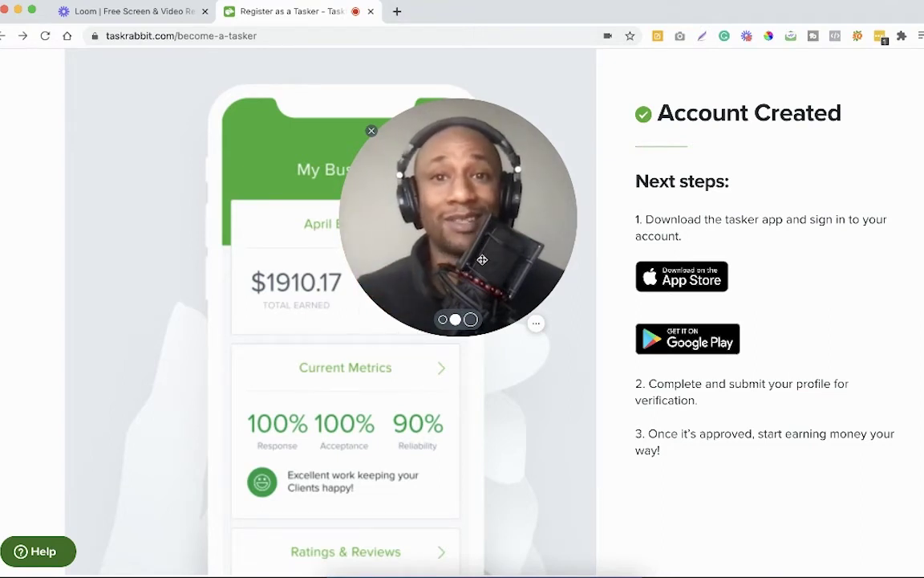
pyautogui.scroll(2, 822, 273)
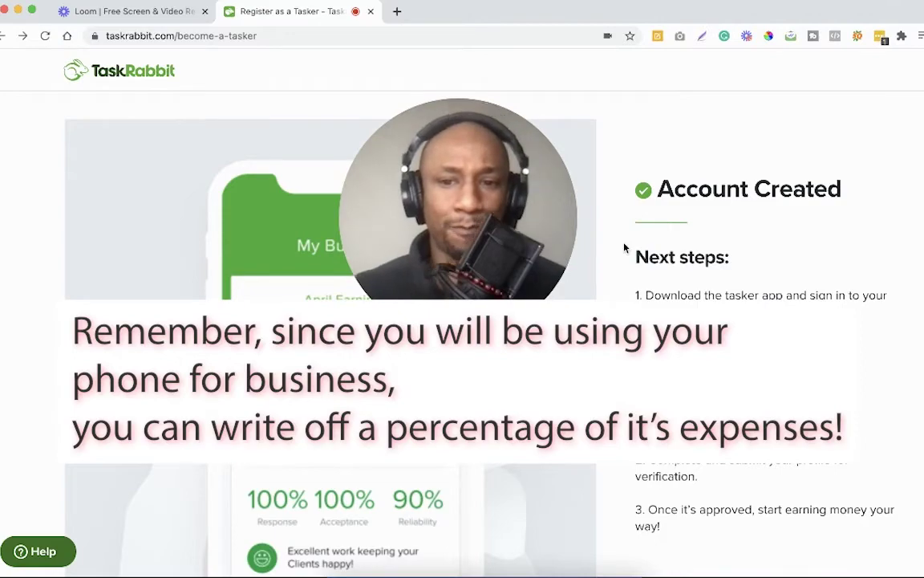
# Find the Getting Started section further down the page and examine its six steps from signing up to getting jobs
pyautogui.scroll(-15, 632, 240)
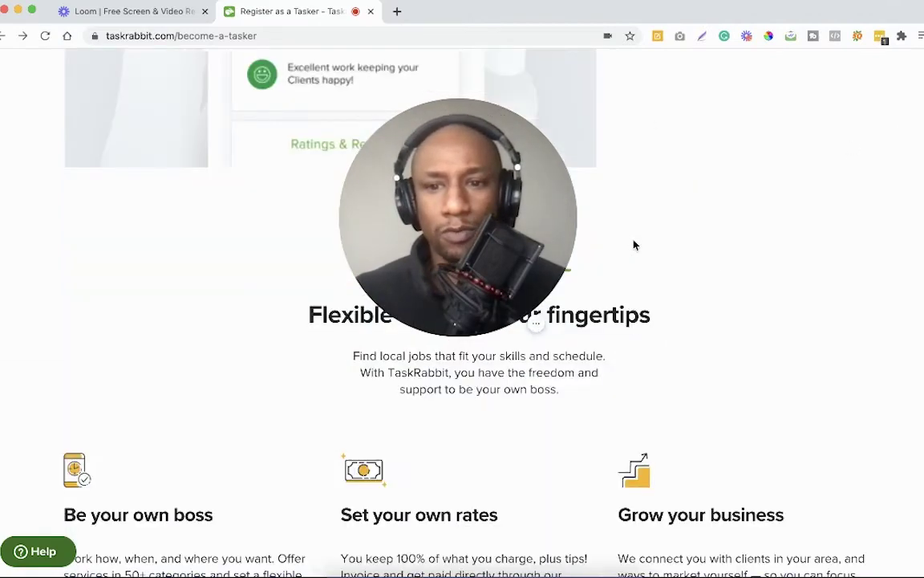
pyautogui.scroll(-10, 706, 286)
pyautogui.scroll(9, 709, 286)
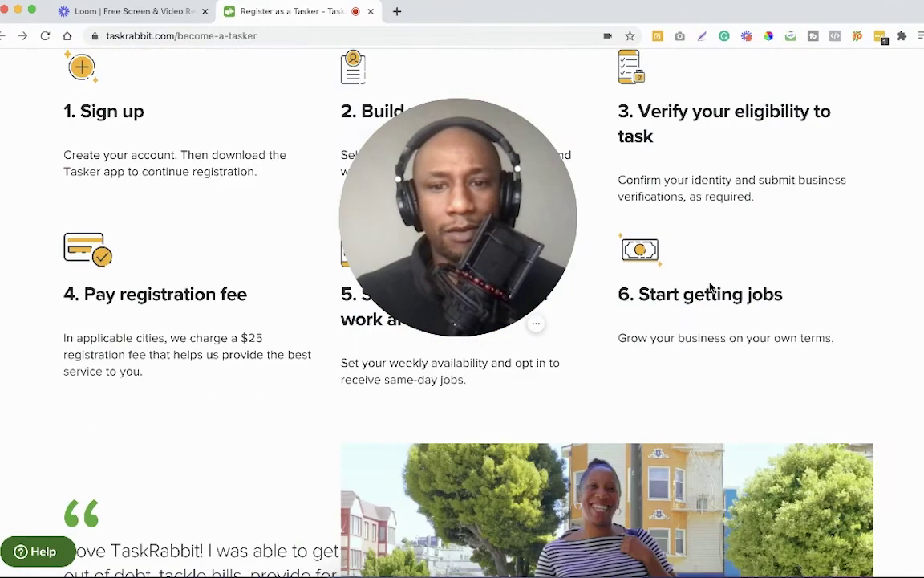
pyautogui.scroll(-3, 710, 286)
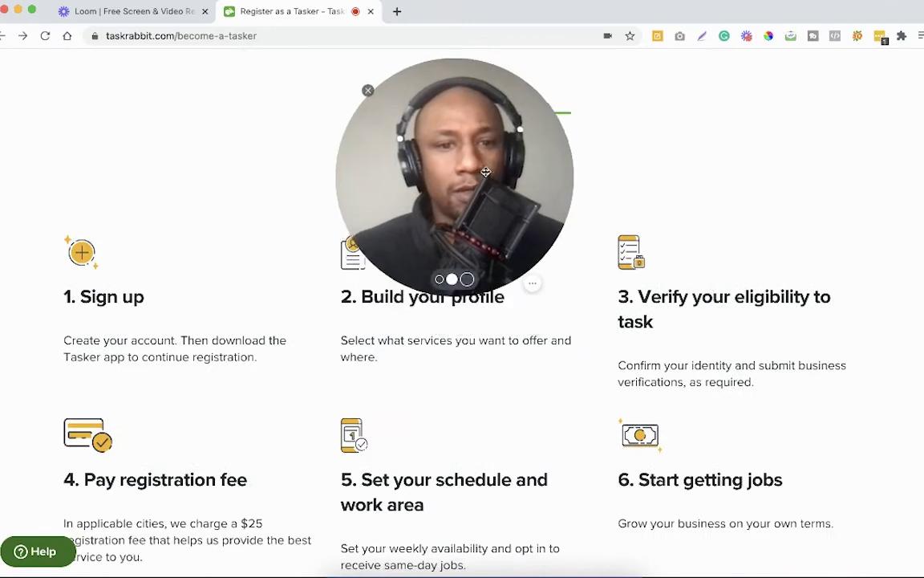
pyautogui.scroll(3, 505, 341)
pyautogui.scroll(-2, 522, 347)
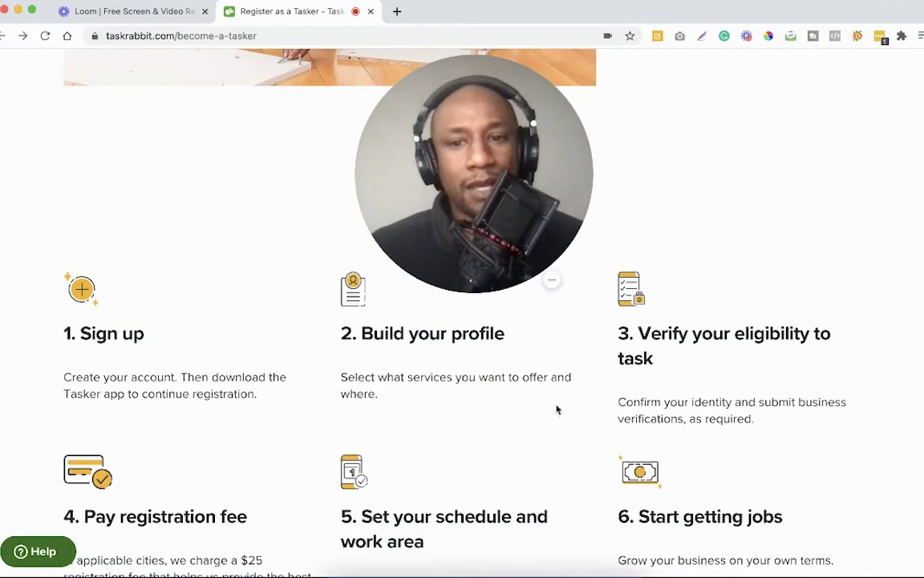
pyautogui.scroll(2, 511, 381)
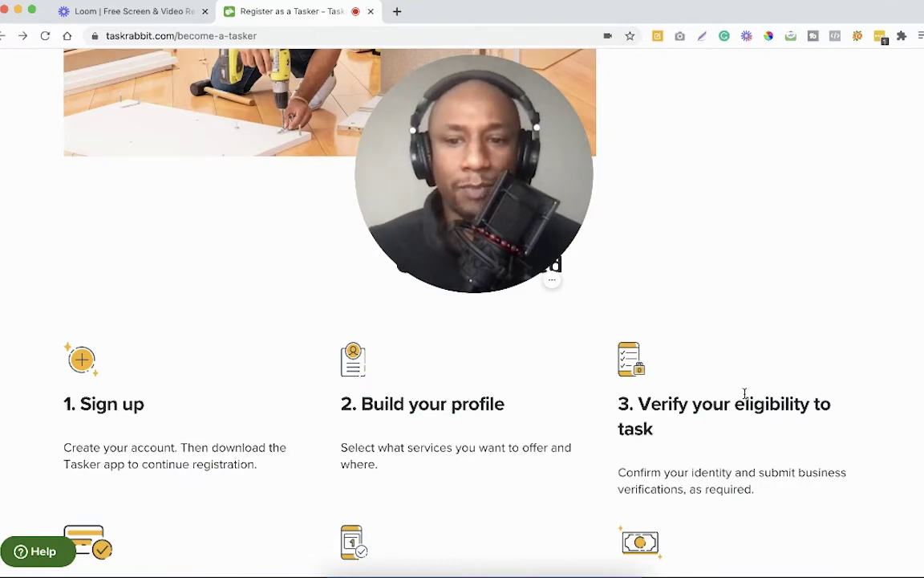
pyautogui.scroll(-5, 745, 395)
pyautogui.scroll(2, 745, 395)
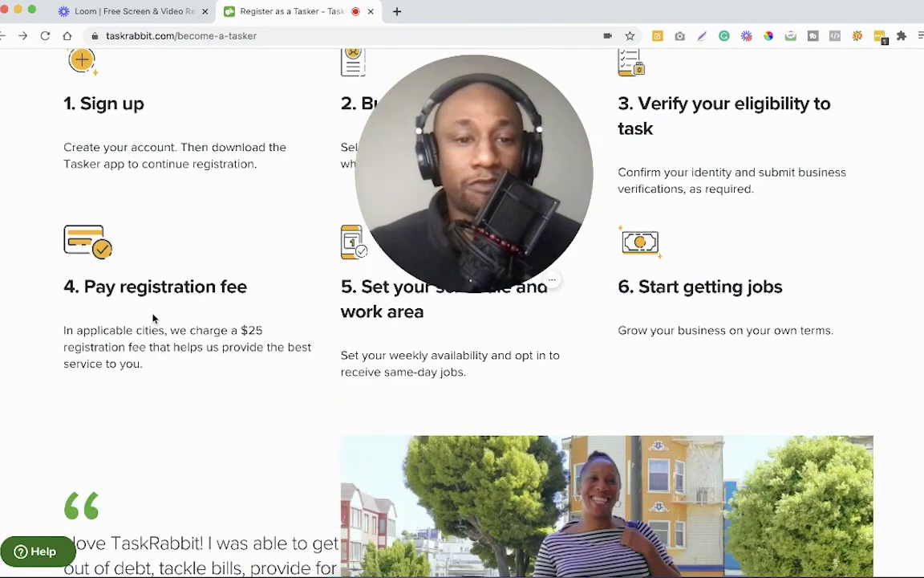
# Read the registration fee details under step 4 and the neighbouring steps on schedule, work area and getting jobs
pyautogui.moveTo(227, 364); pyautogui.dragTo(42, 326)
pyautogui.click(251, 330)
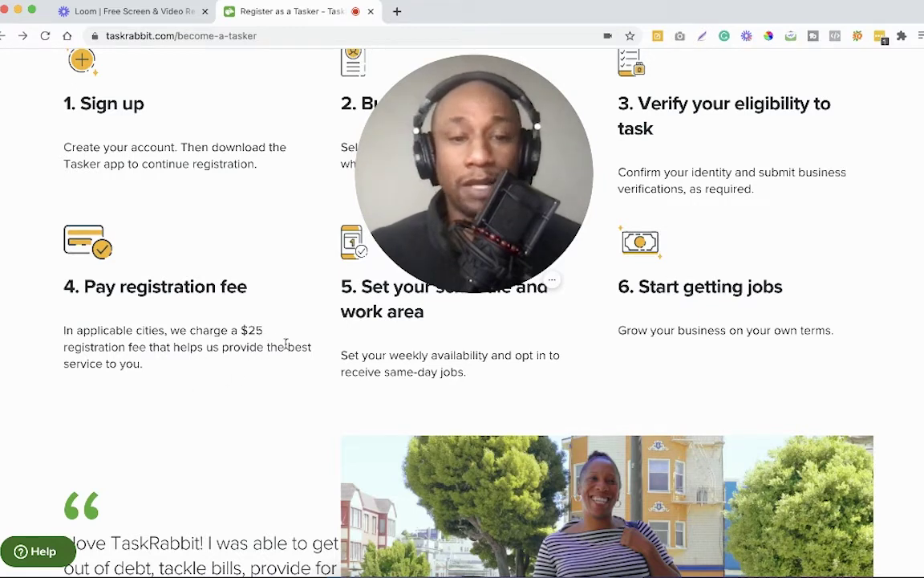
pyautogui.scroll(1, 286, 344)
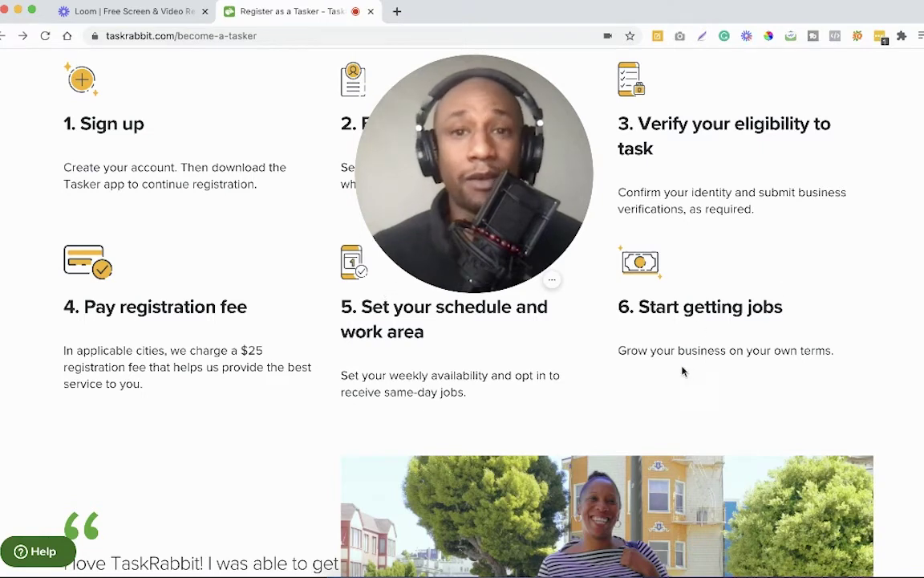
pyautogui.scroll(1, 666, 367)
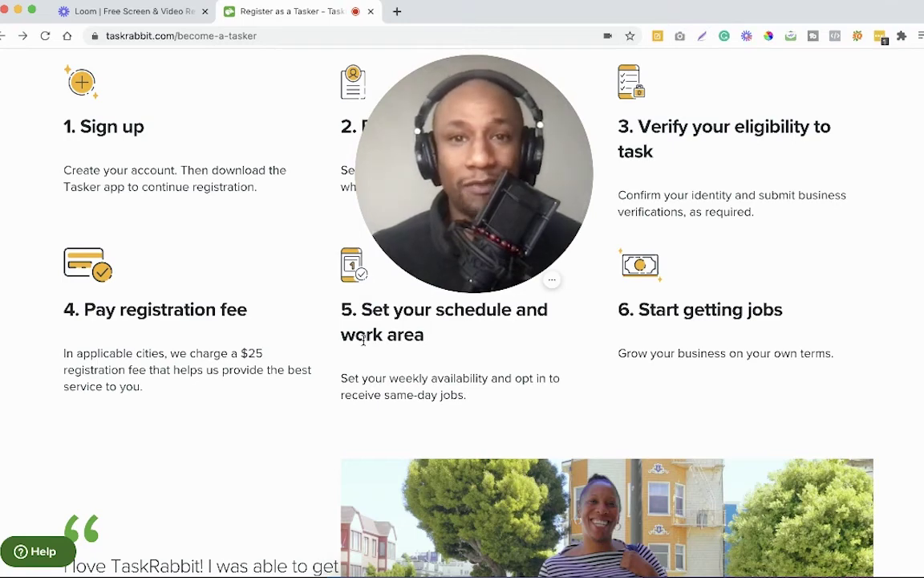
pyautogui.scroll(1, 363, 340)
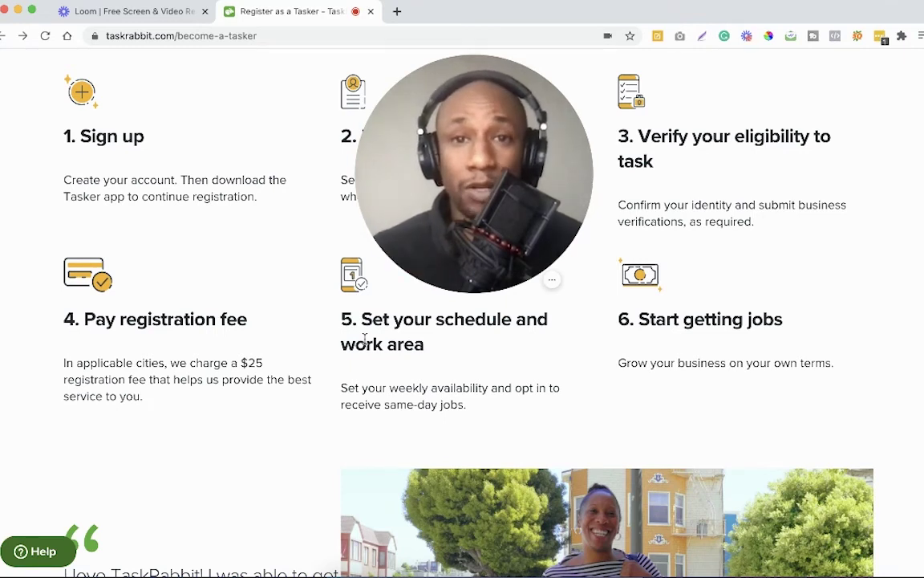
# Leave the Tasker registration page and open the TaskRabbit dashboard for booking a task
pyautogui.scroll(-5, 607, 353)
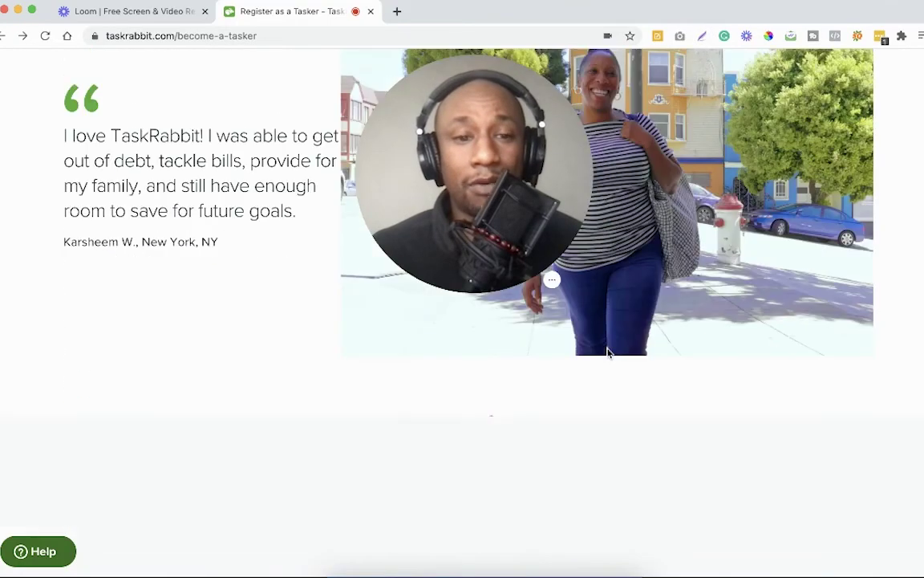
pyautogui.scroll(15, 607, 353)
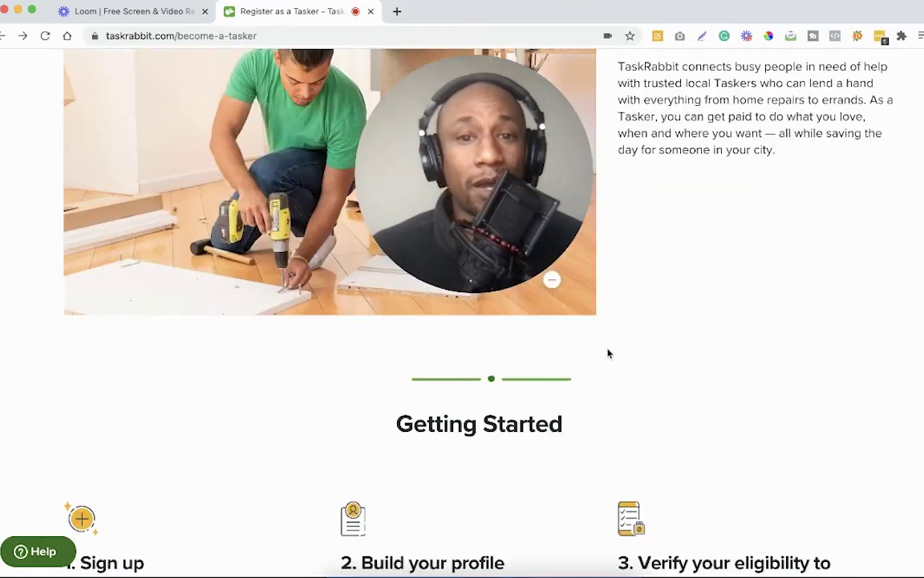
pyautogui.scroll(8, 607, 353)
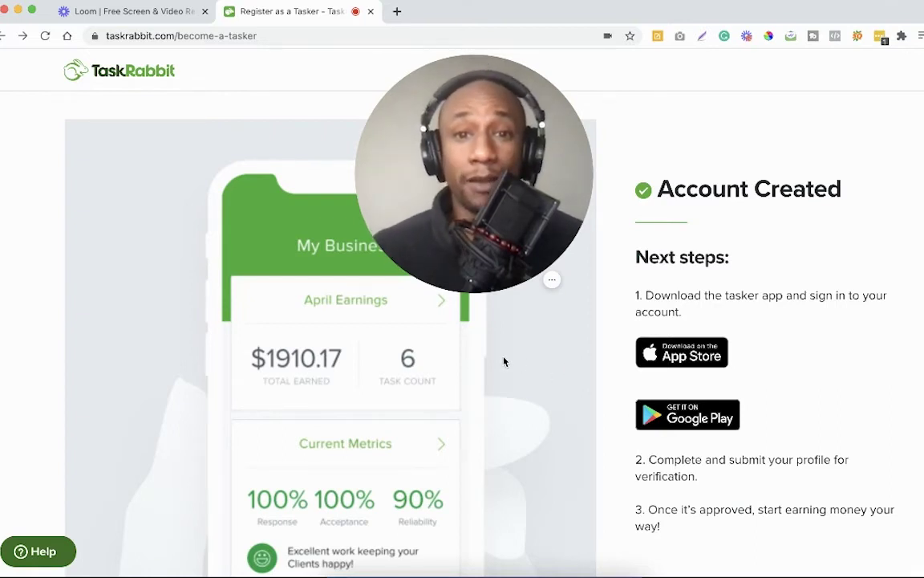
pyautogui.click(123, 77)
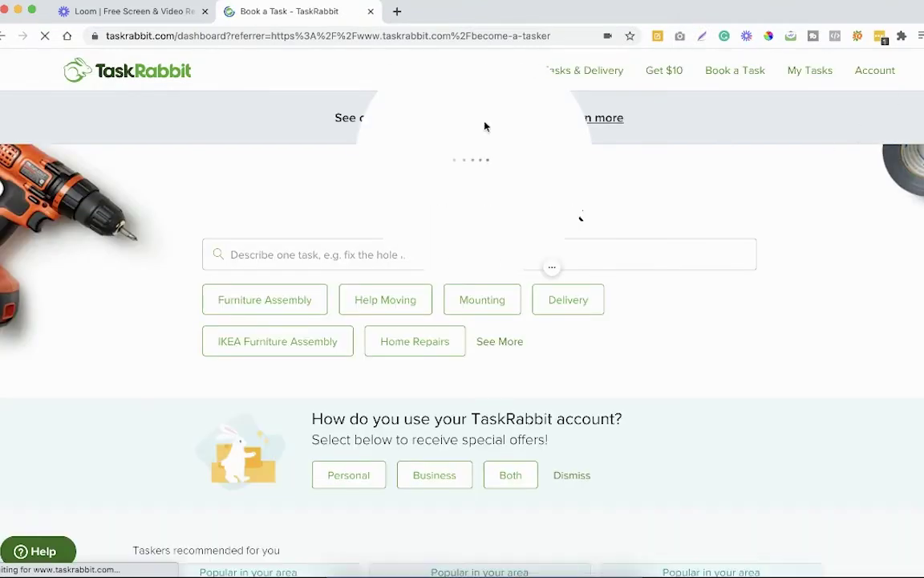
pyautogui.moveTo(487, 142); pyautogui.dragTo(512, 216)
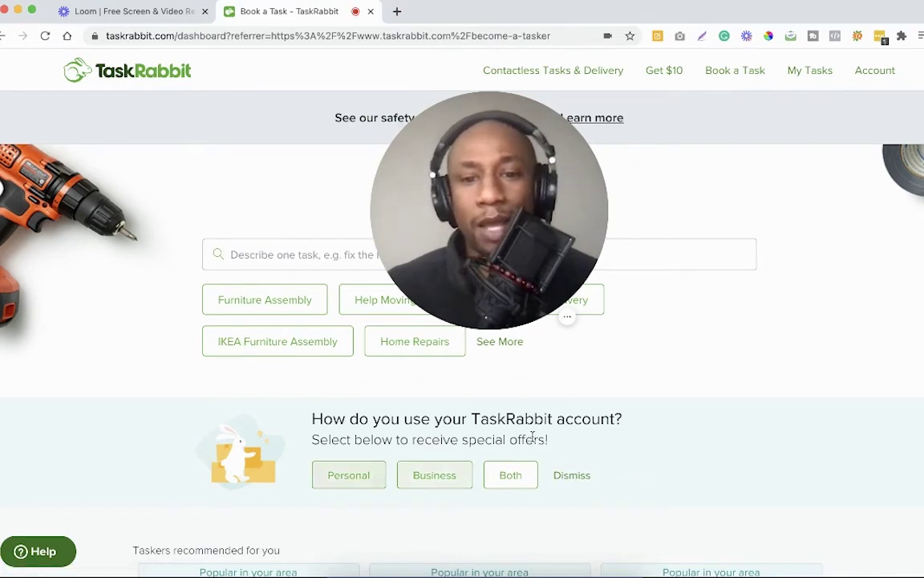
pyautogui.moveTo(487, 257)
pyautogui.moveTo(591, 184); pyautogui.dragTo(594, 259)
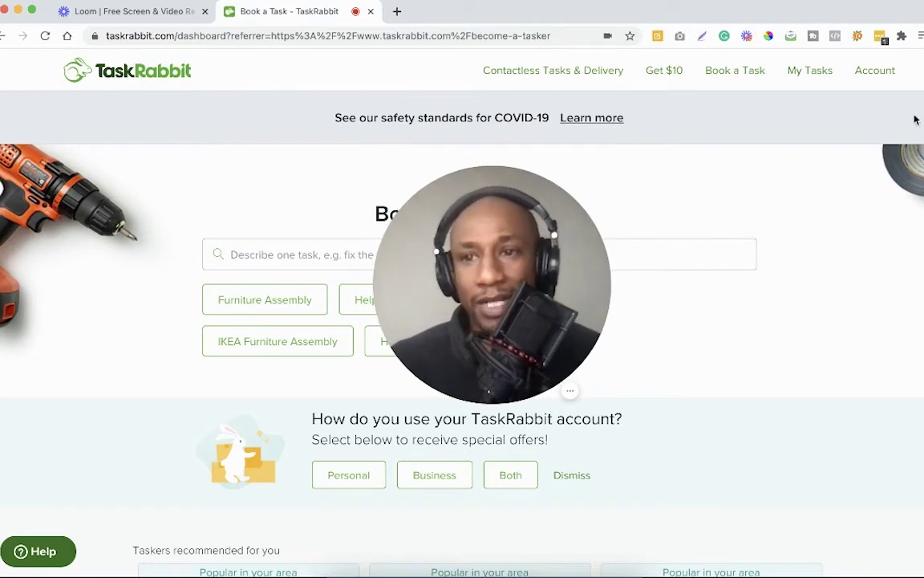
# Edit the account profile so the account is used for Personal and Business Tasks, and save the change
pyautogui.scroll(-1, 788, 94)
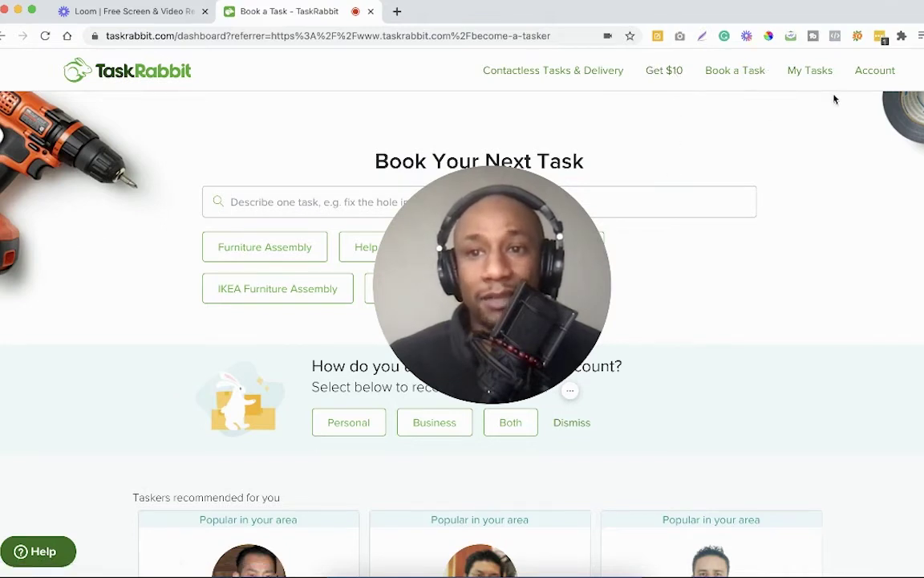
pyautogui.click(877, 70)
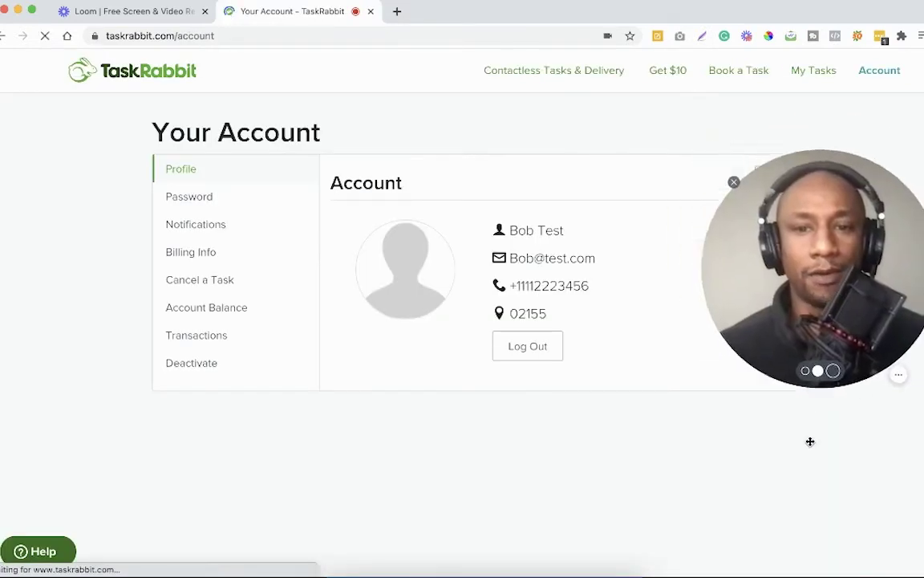
pyautogui.moveTo(809, 268); pyautogui.dragTo(778, 392)
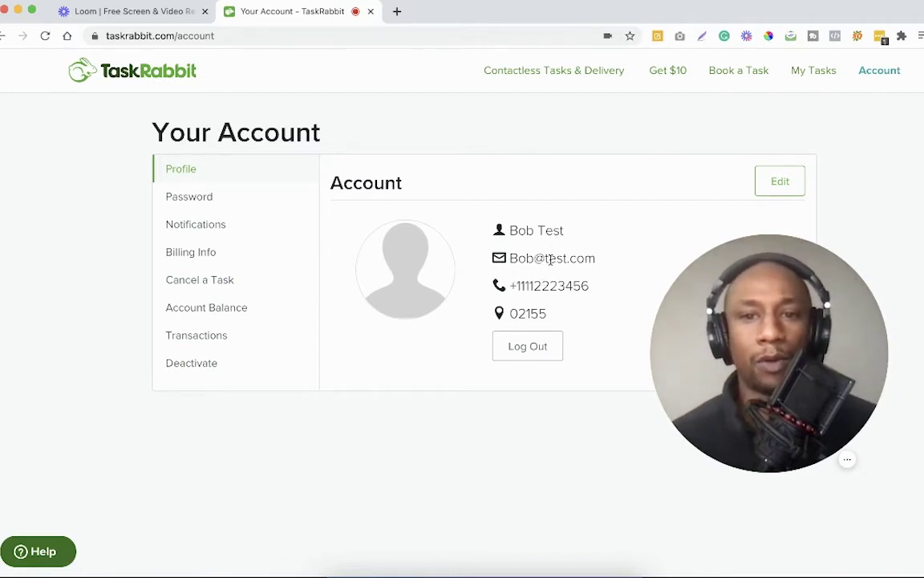
pyautogui.click(781, 182)
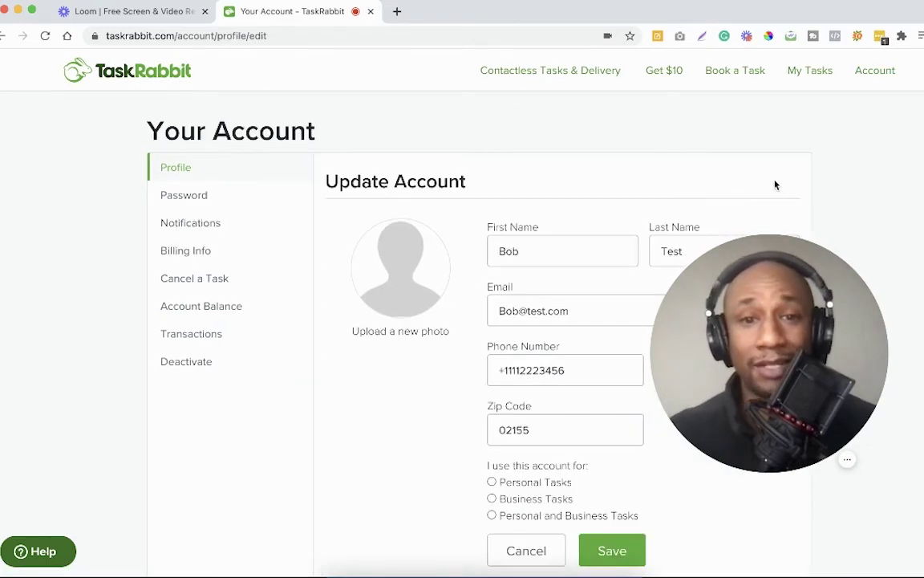
pyautogui.moveTo(798, 390); pyautogui.dragTo(810, 456)
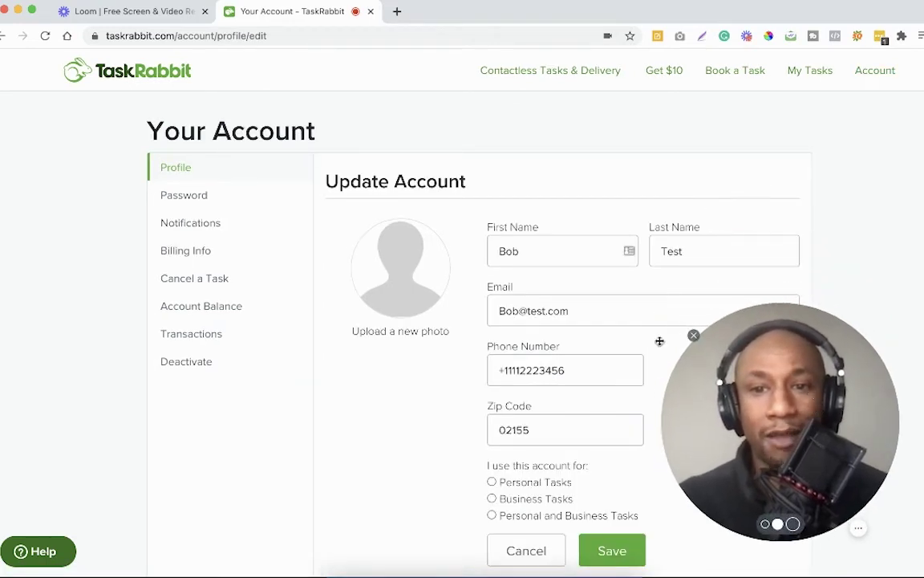
pyautogui.scroll(-1, 595, 337)
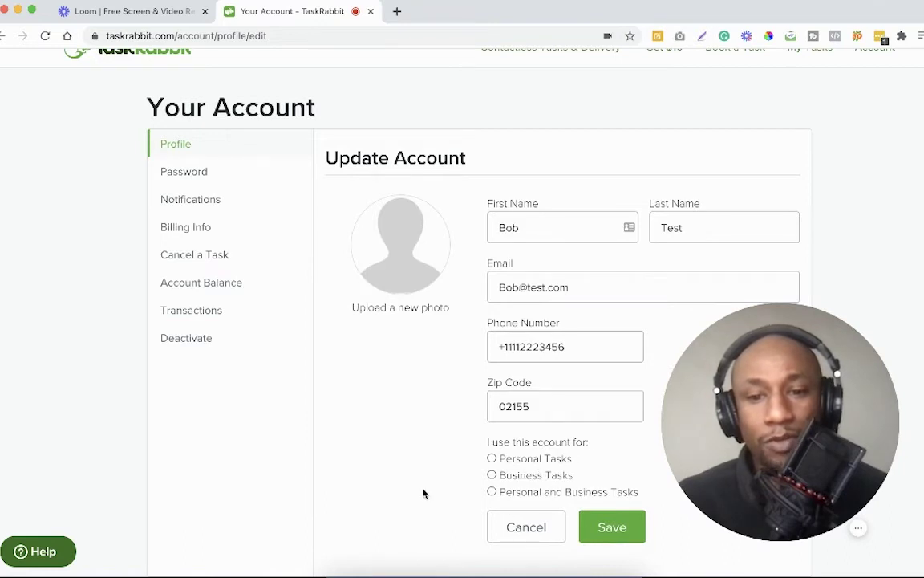
pyautogui.click(491, 492)
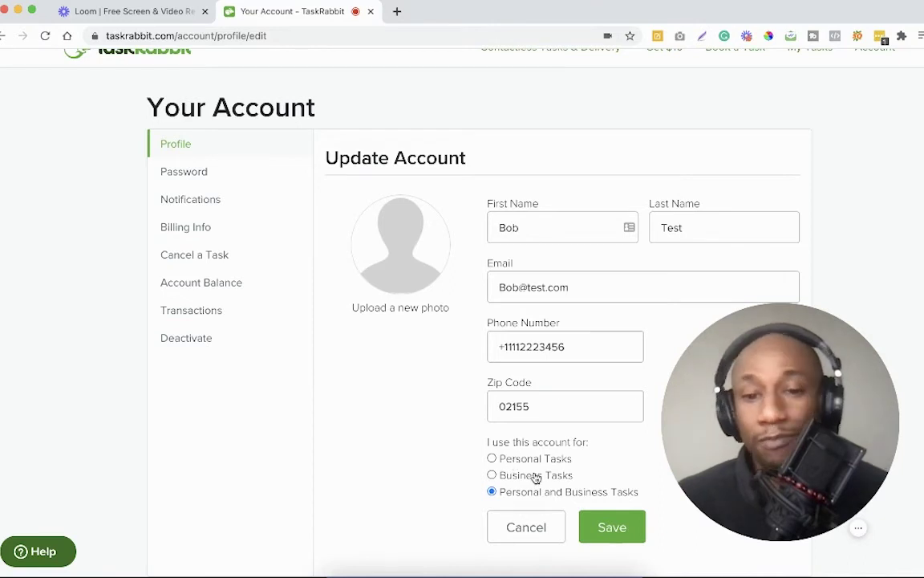
pyautogui.click(624, 528)
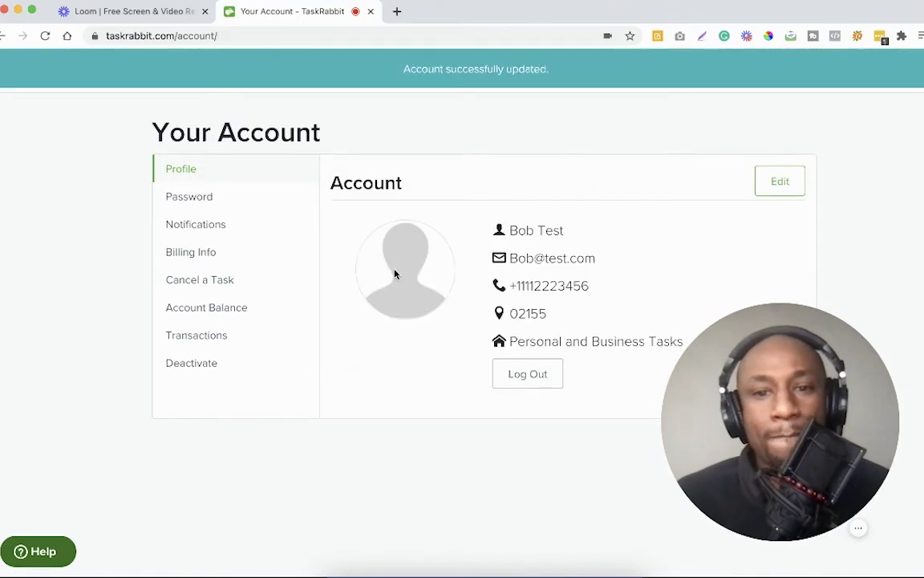
# Review the account's notification preferences and the billing form for adding a payment card
pyautogui.click(207, 228)
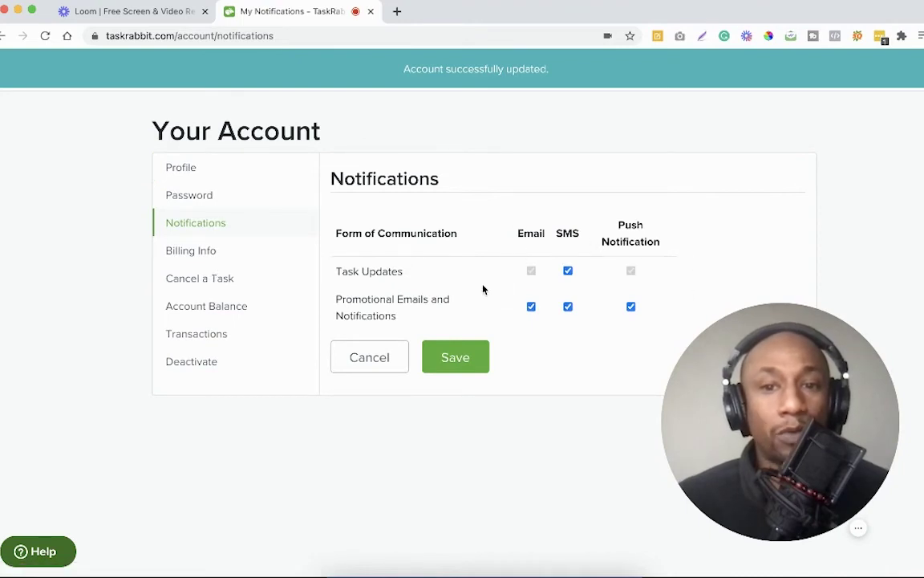
pyautogui.click(202, 254)
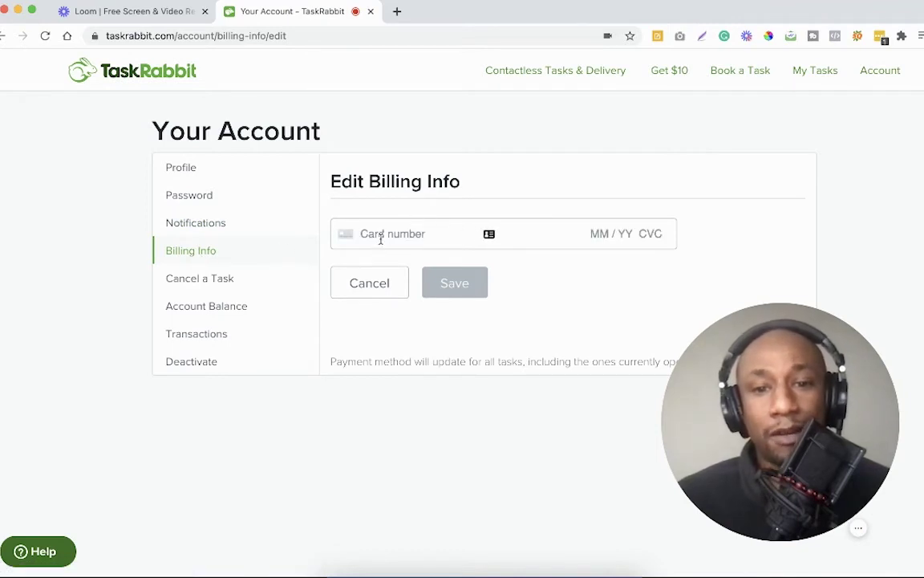
pyautogui.moveTo(665, 486); pyautogui.dragTo(720, 225)
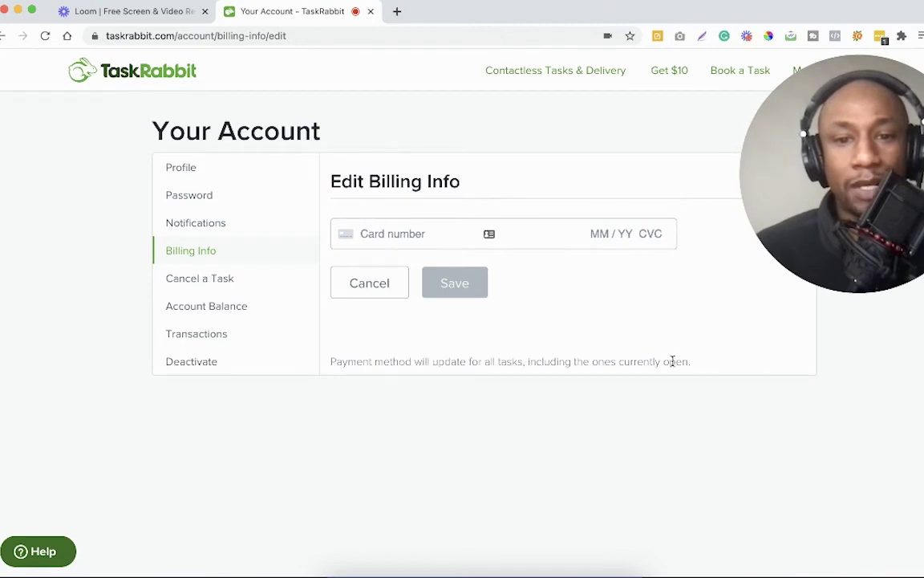
pyautogui.moveTo(861, 202); pyautogui.dragTo(847, 290)
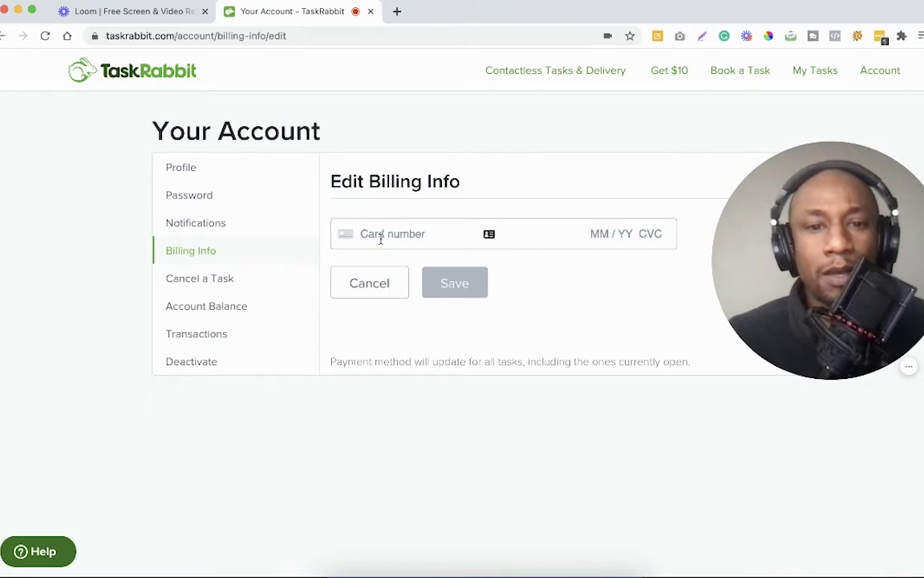
# Look through the Account Balance and Cancel a Task sections of the account, and return to the billing information
pyautogui.click(204, 313)
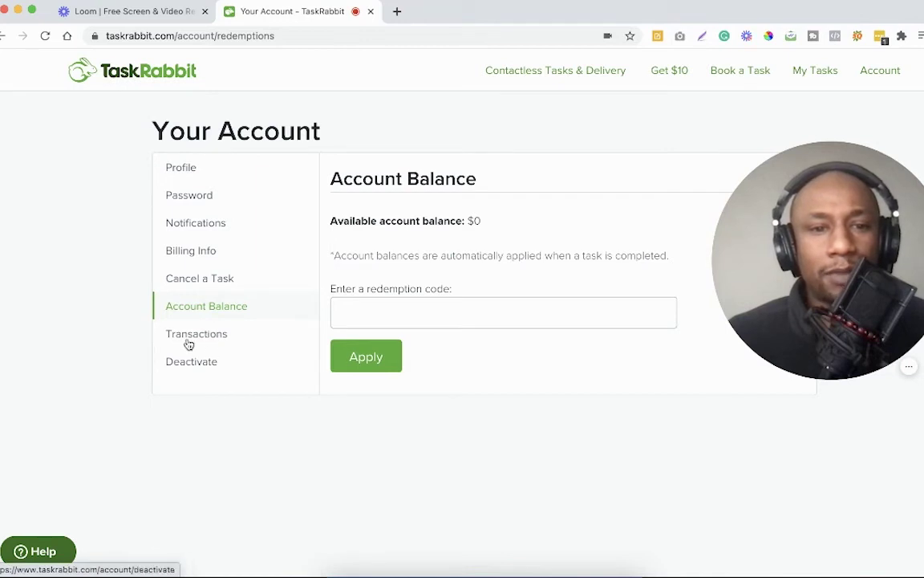
pyautogui.click(202, 279)
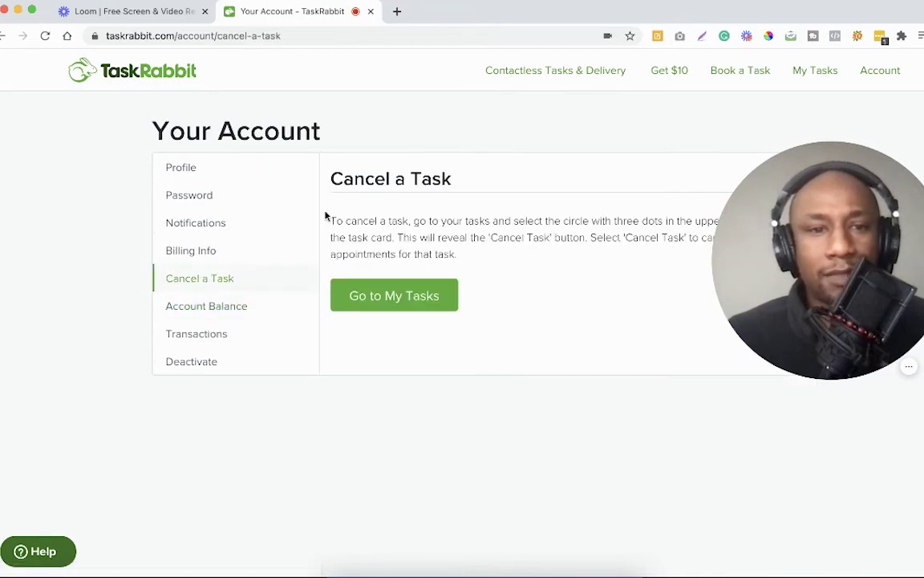
pyautogui.click(209, 252)
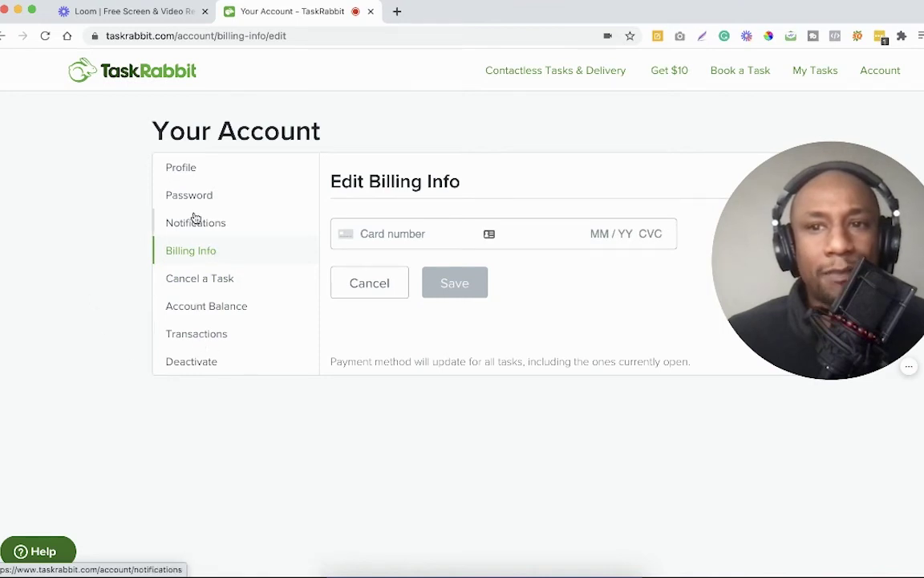
# Return to the account's profile overview and review the saved contact details and account use
pyautogui.click(189, 166)
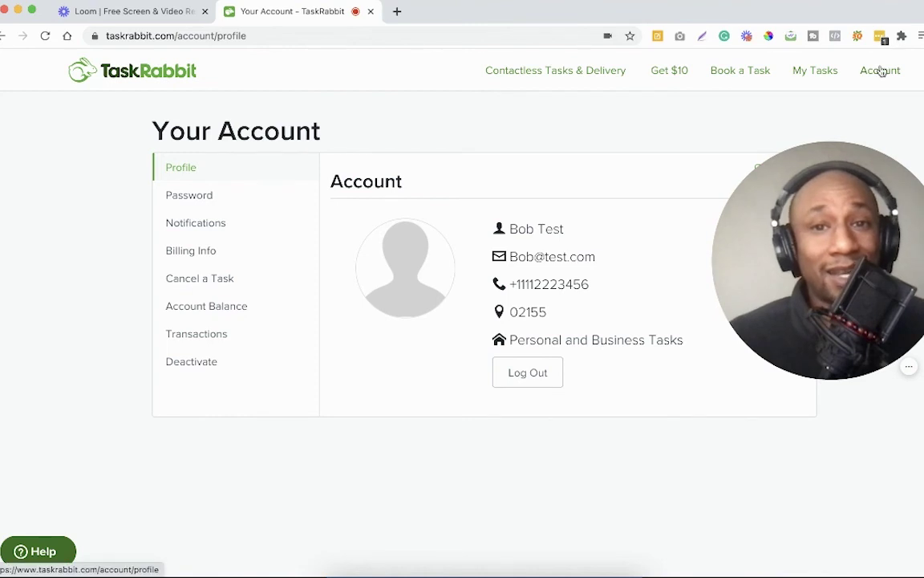
pyautogui.moveTo(830, 187)
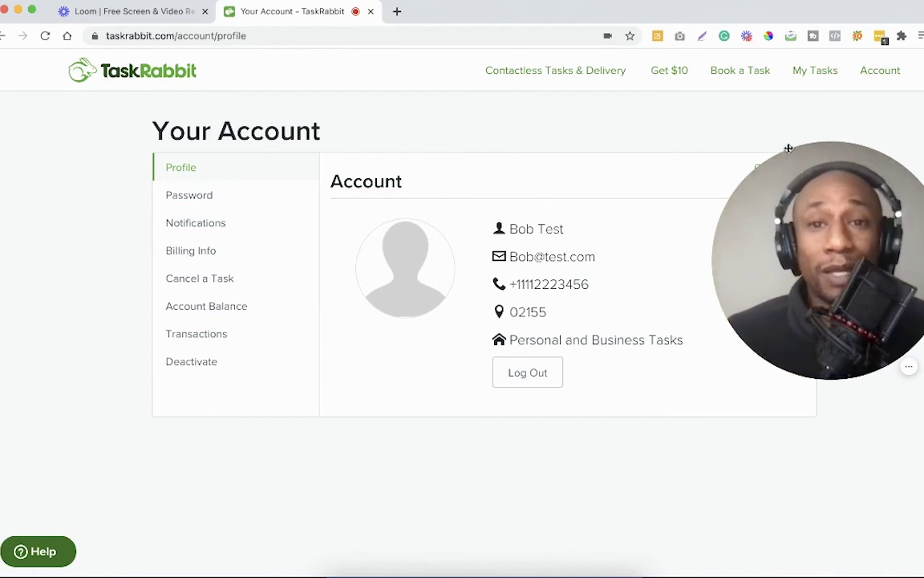
pyautogui.moveTo(806, 260)
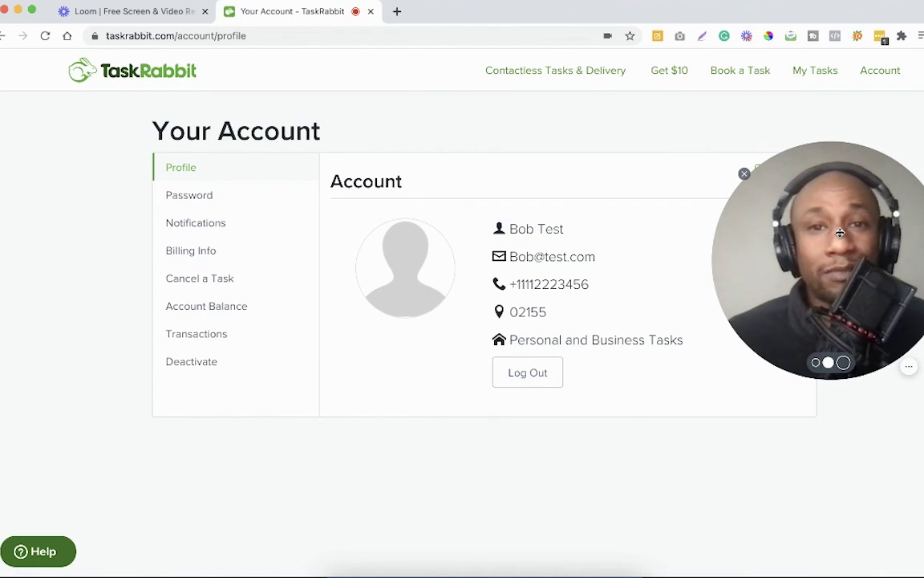